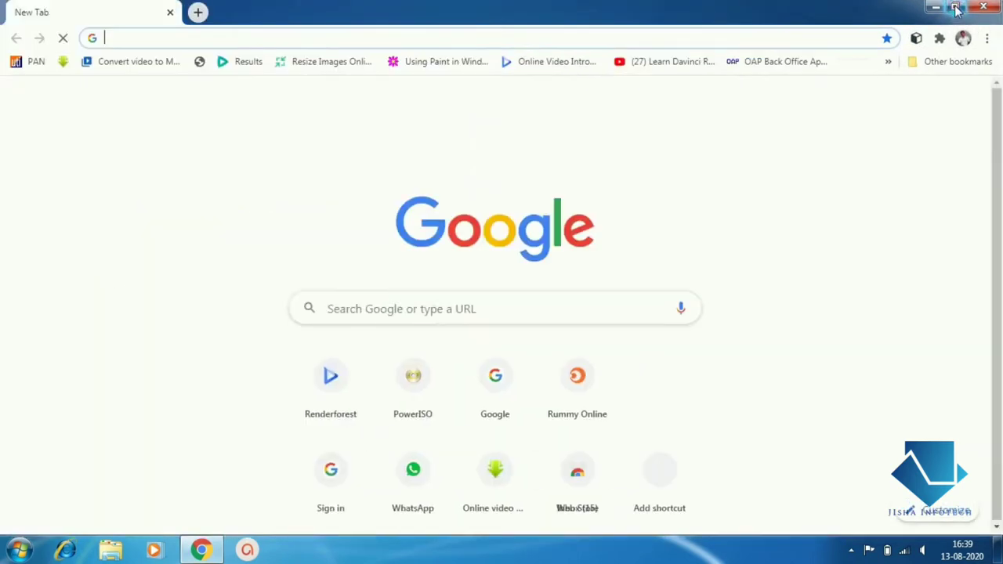
Step: Search Google for power iso and open the download page of the official poweriso.com site
left_click(378, 308)
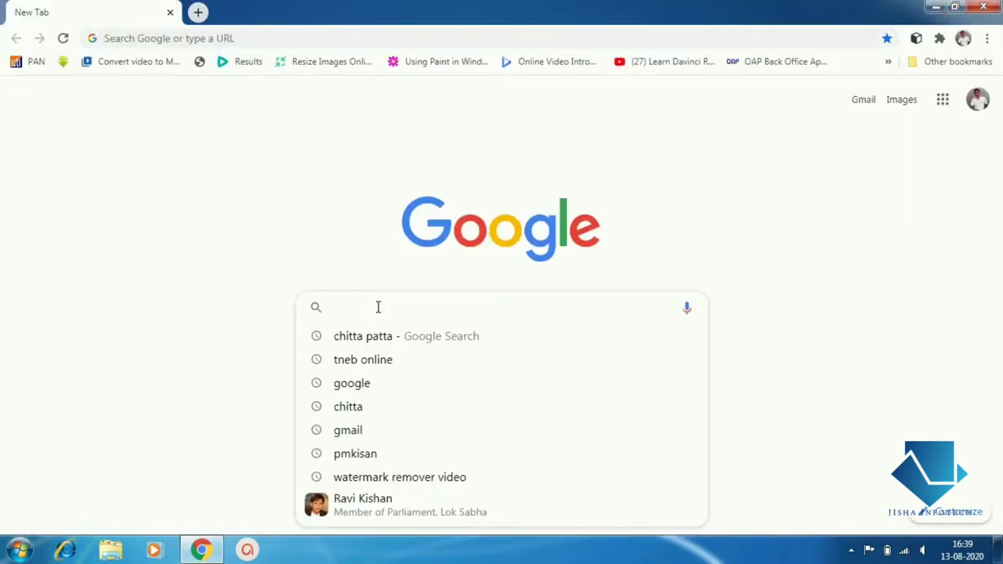
type("power")
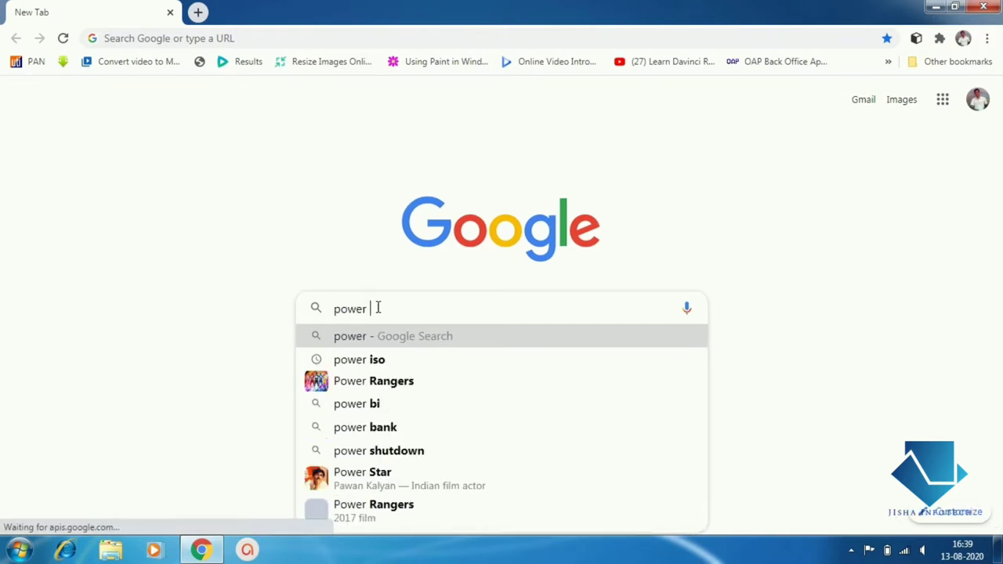
left_click(367, 359)
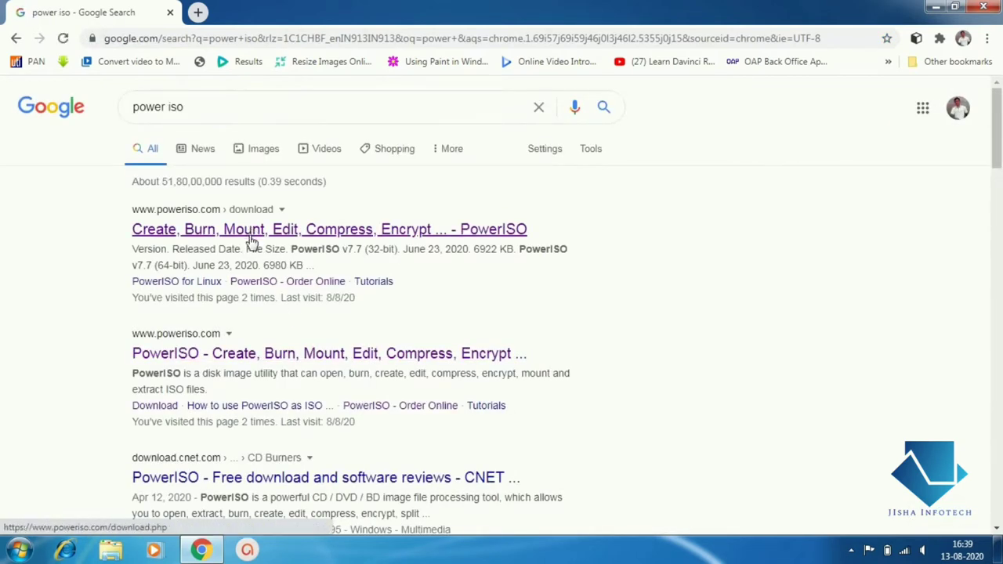
left_click(243, 356)
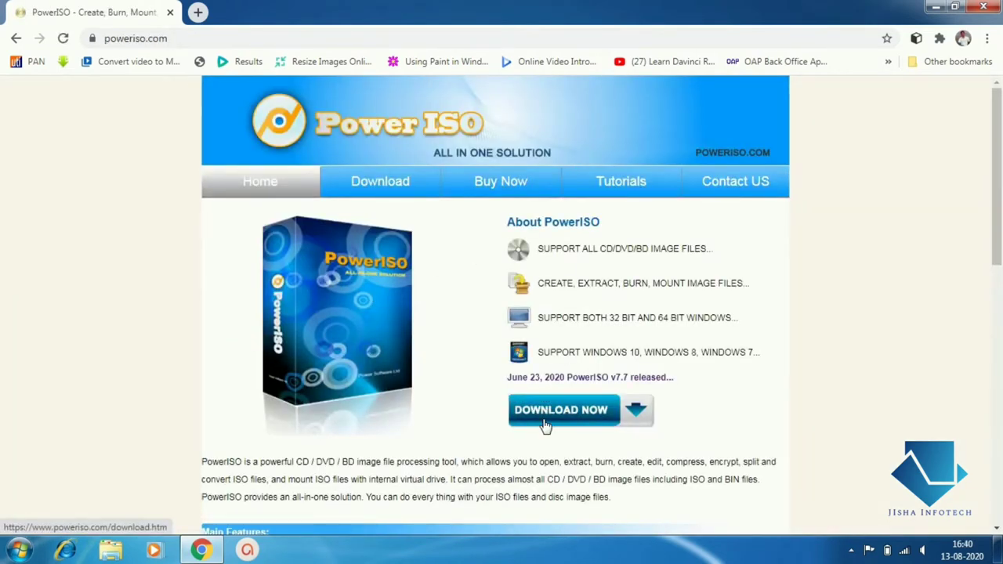
left_click(591, 419)
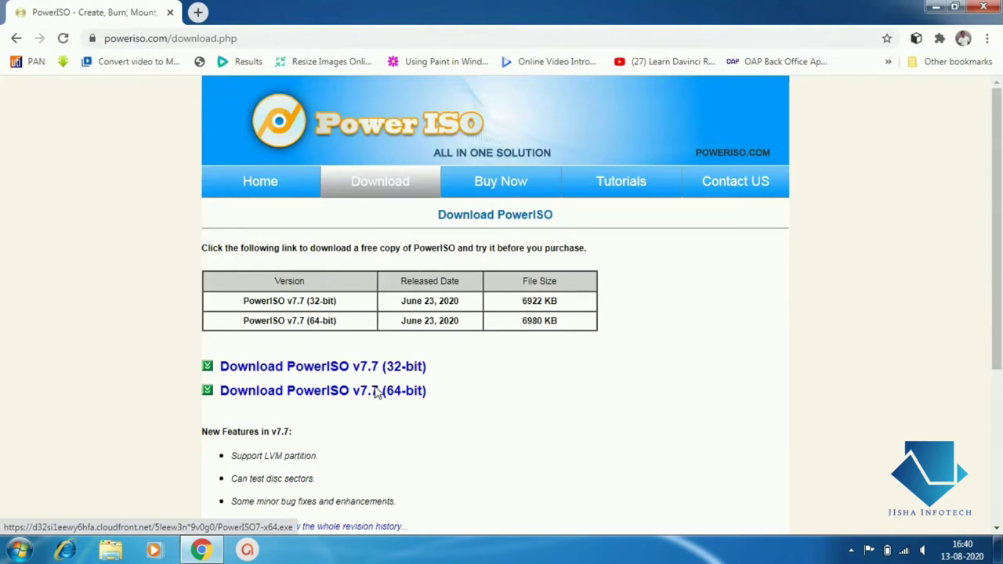
Step: Check in the computer's system properties whether Windows is 32-bit or 64-bit
left_click(934, 8)
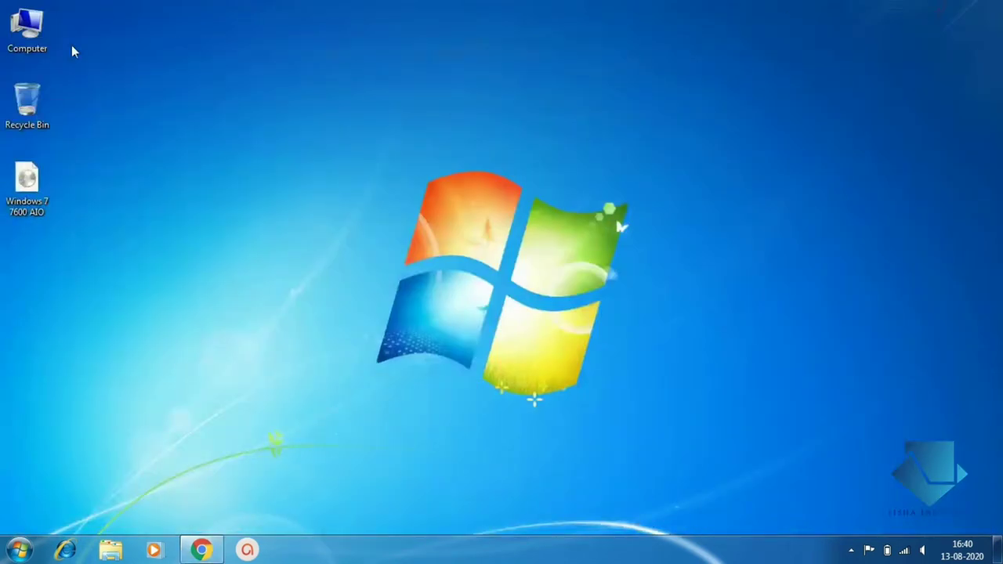
right_click(33, 35)
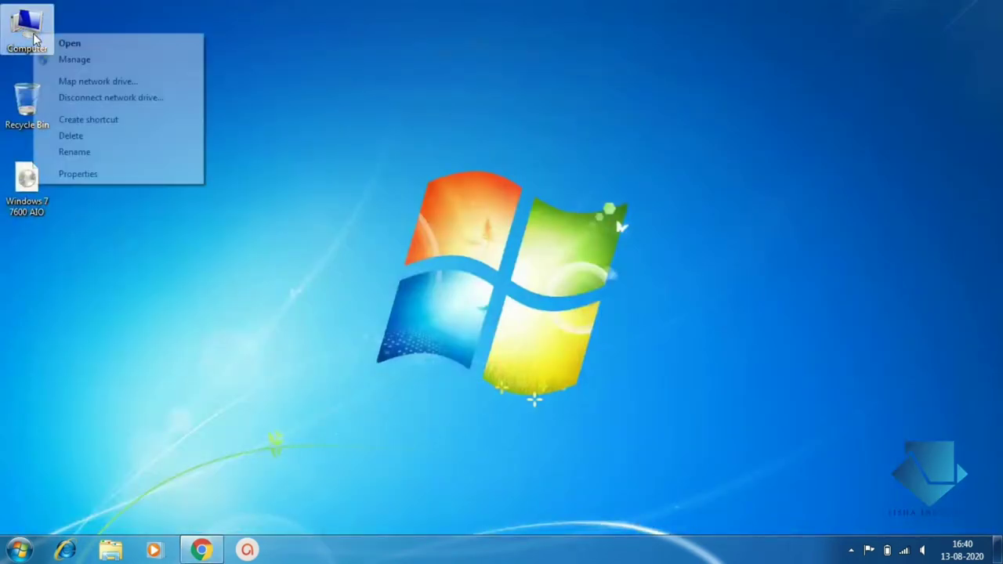
left_click(89, 175)
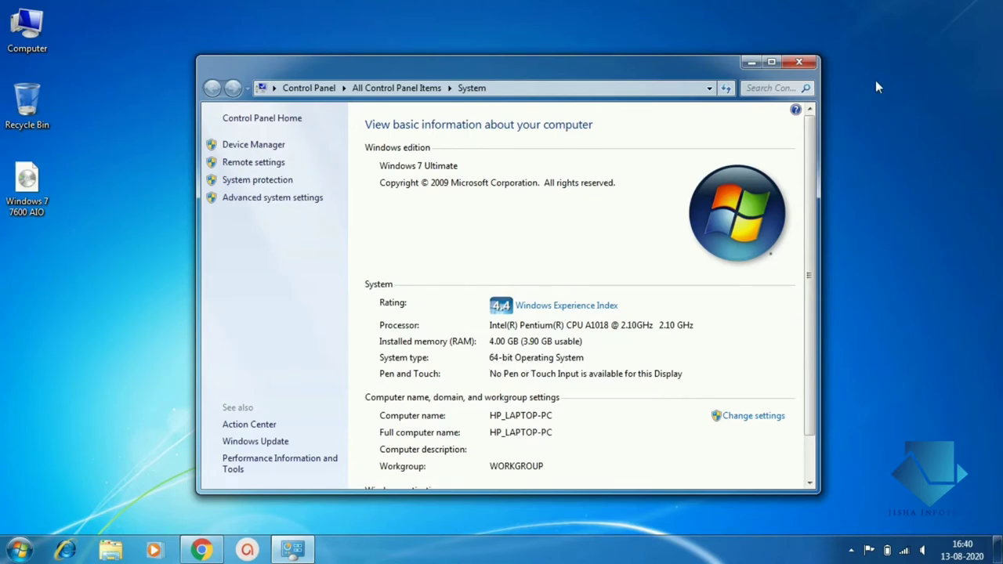
left_click(799, 63)
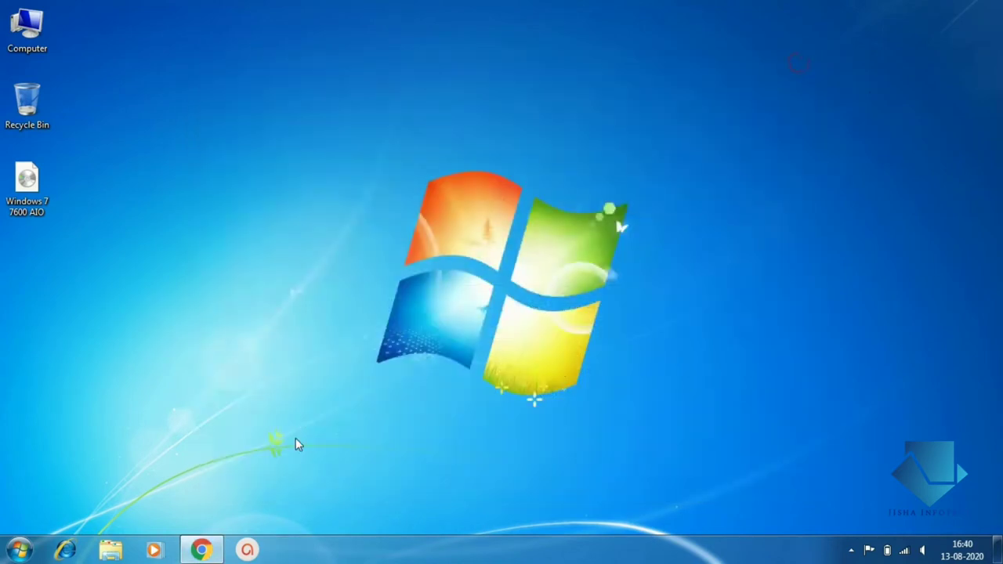
Step: Return to the browser, download PowerISO v7.7 (64-bit), and close the browser
left_click(203, 551)
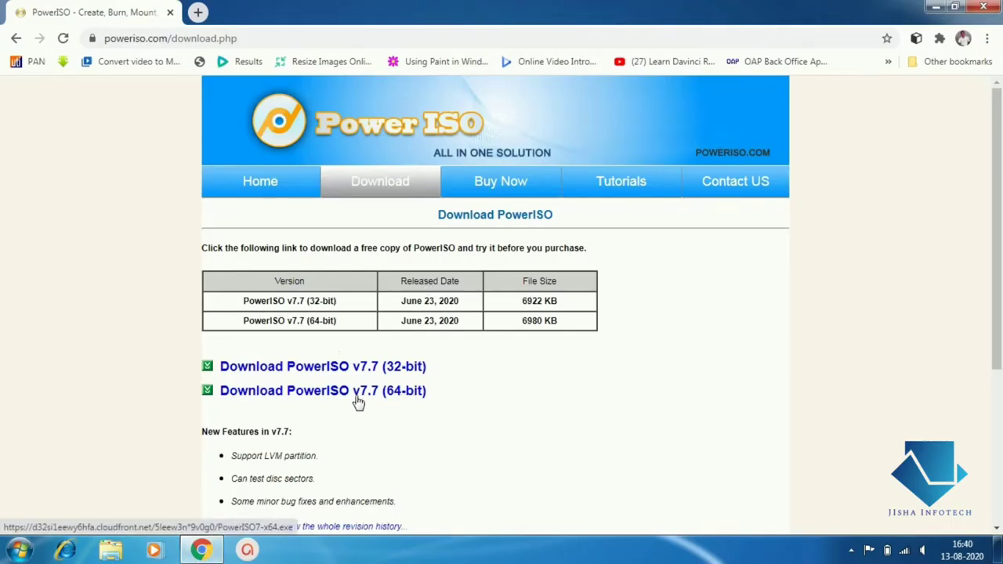
left_click(329, 394)
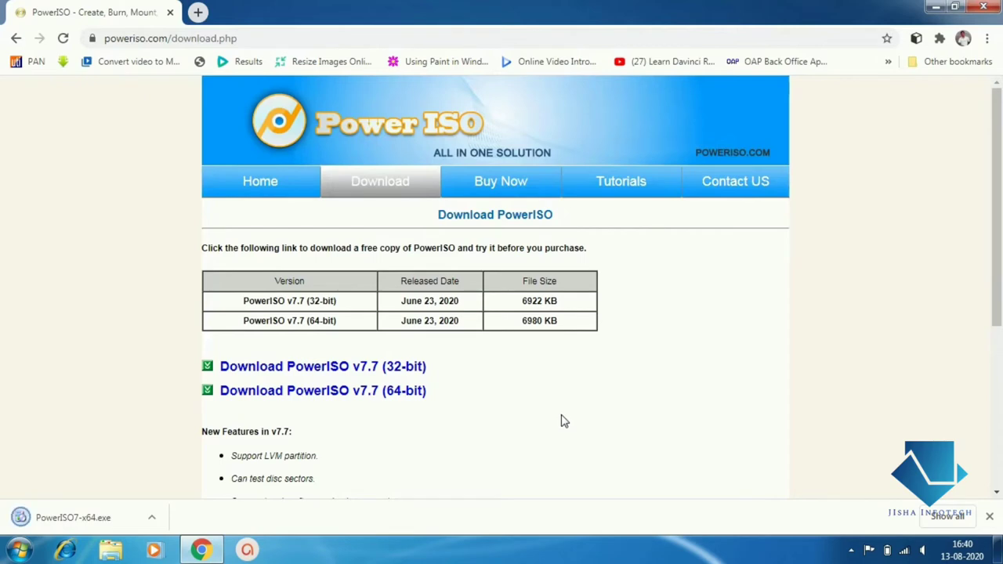
left_click(997, 7)
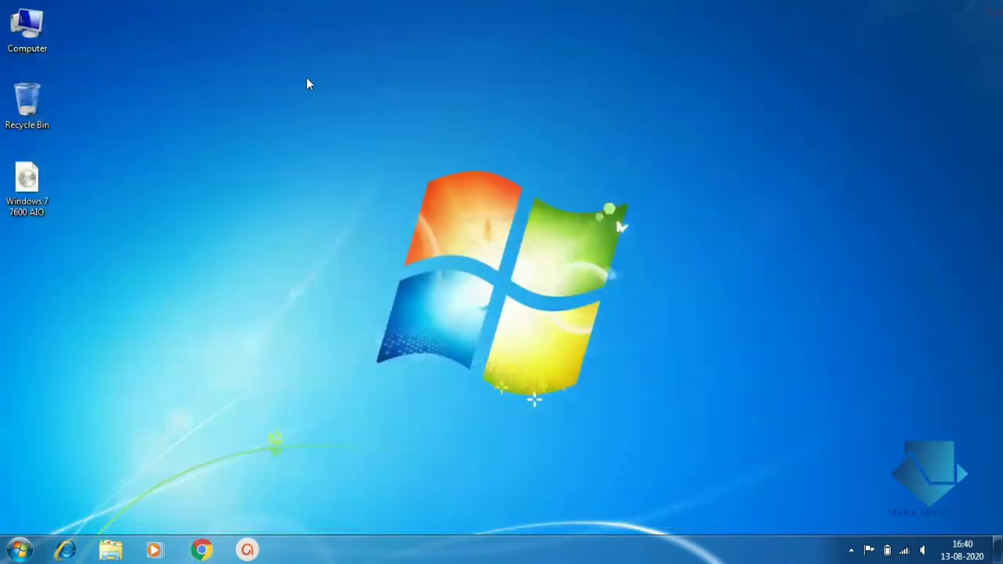
Step: Run the PowerISO7-x64 installer from the Downloads folder
double_click(23, 31)
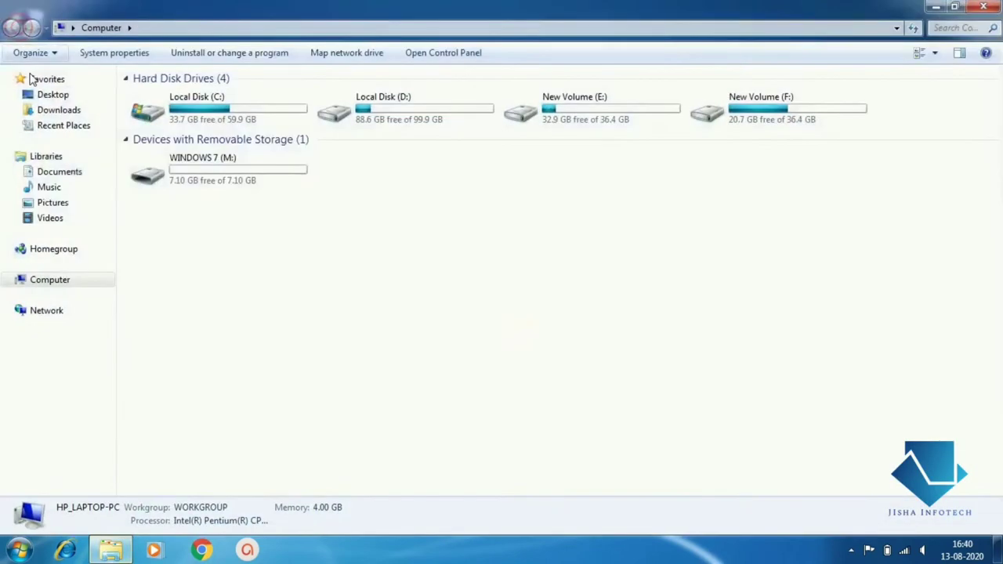
left_click(49, 111)
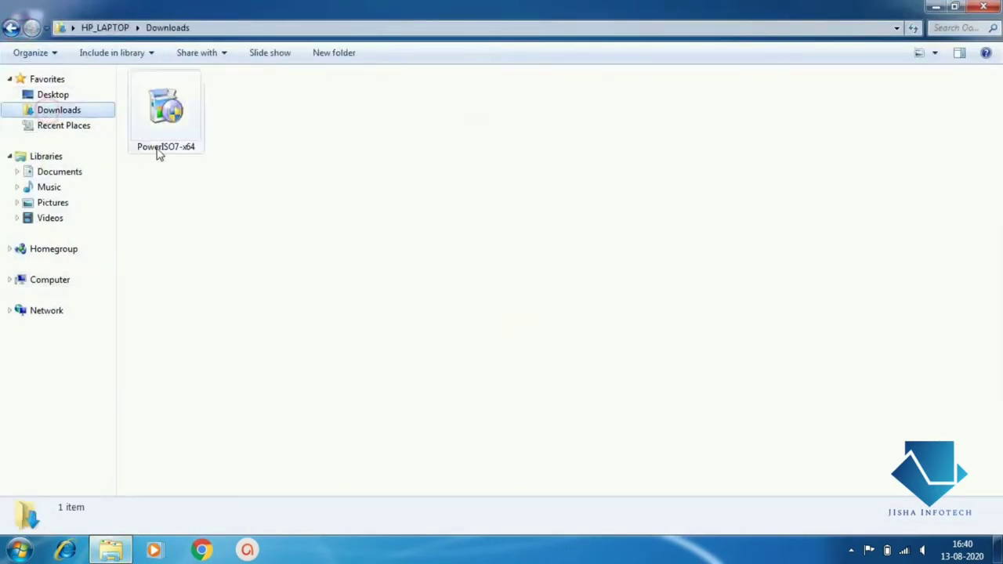
left_click(182, 129)
double_click(183, 130)
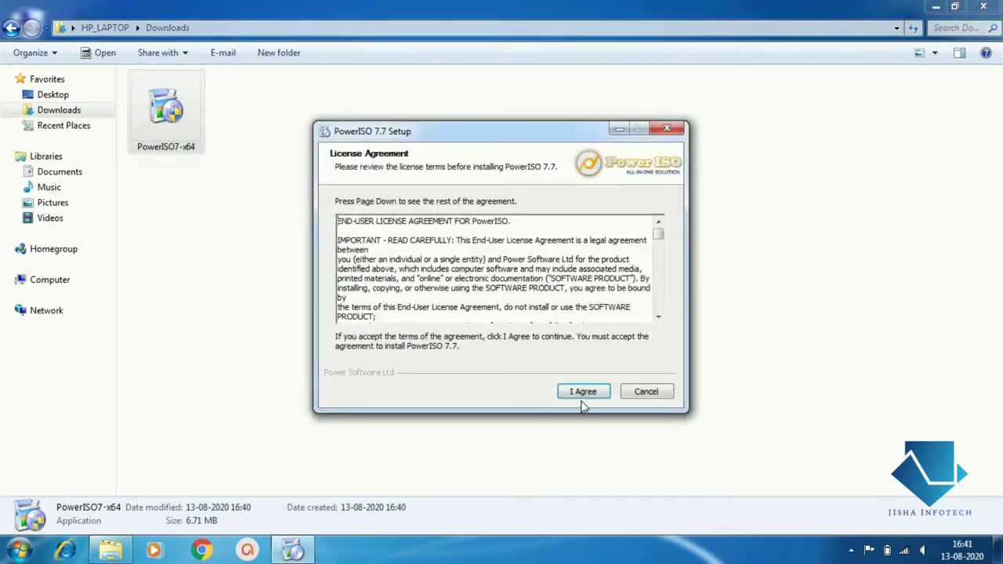
Step: Accept the license and install PowerISO 7.7 with the default folder and file associations, closing all windows when finished
left_click(584, 392)
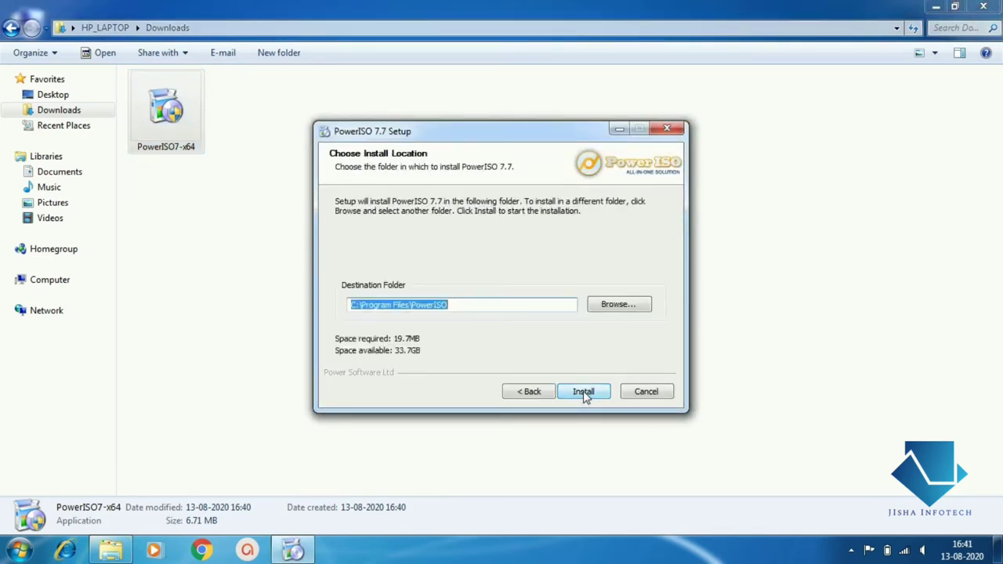
left_click(584, 393)
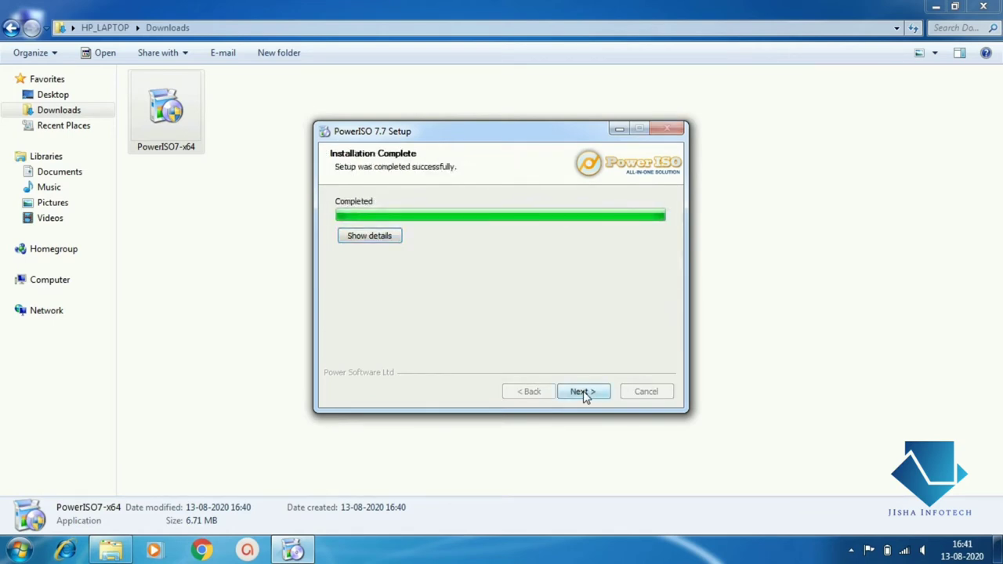
left_click(583, 393)
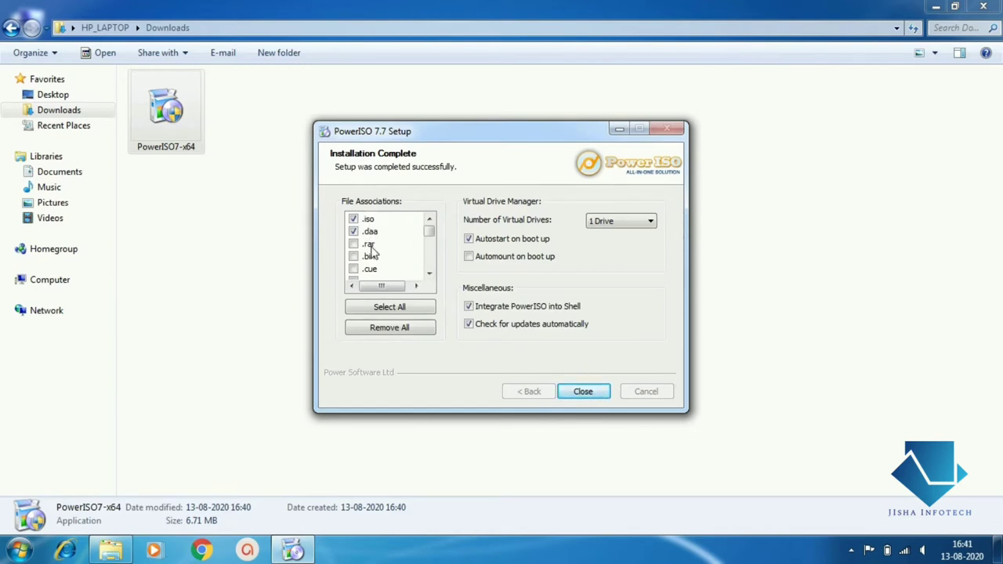
mouse_move(431, 235)
left_mouse_down()
mouse_move(431, 250)
mouse_move(435, 226)
left_mouse_up()
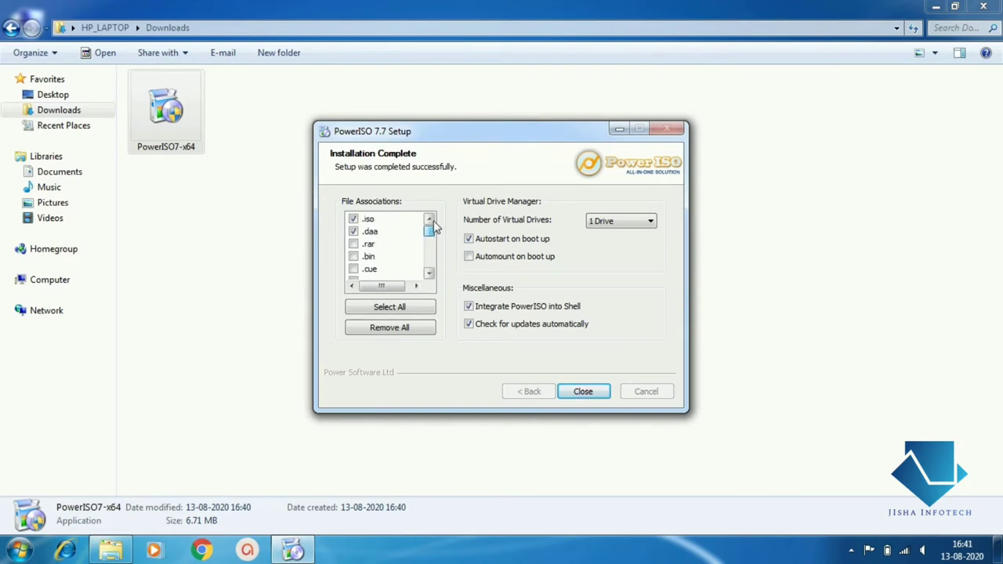
left_click(580, 392)
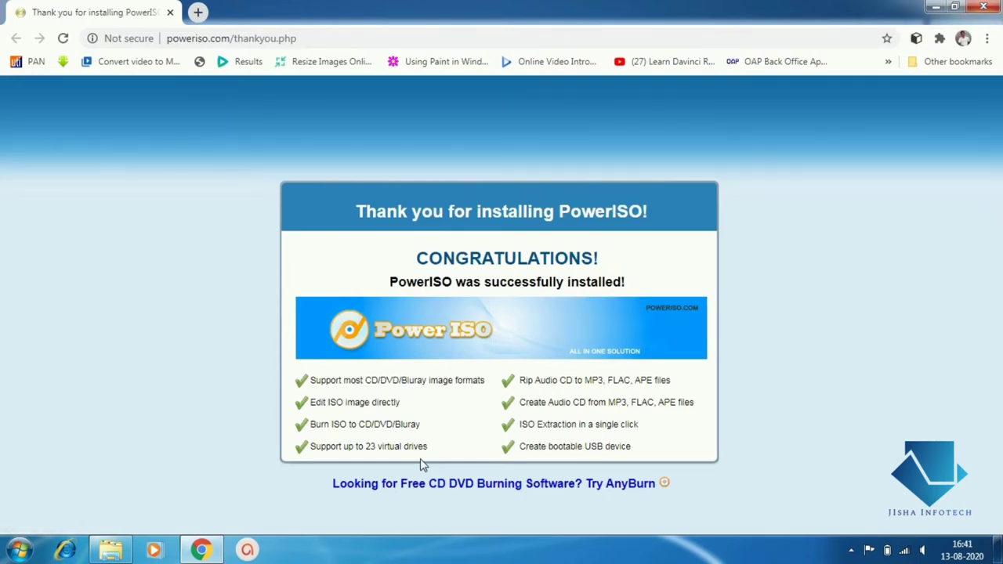
left_click(995, 6)
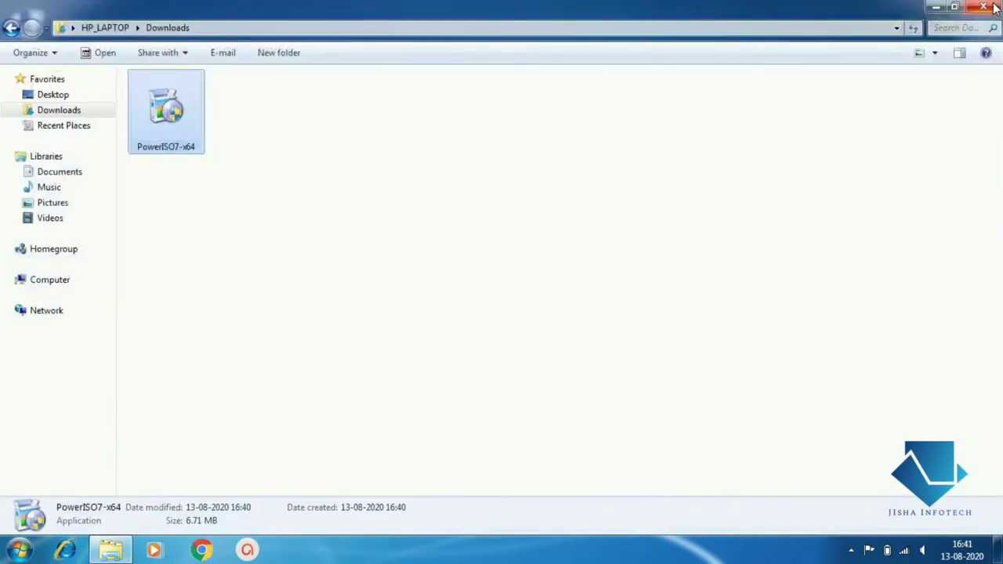
left_click(993, 6)
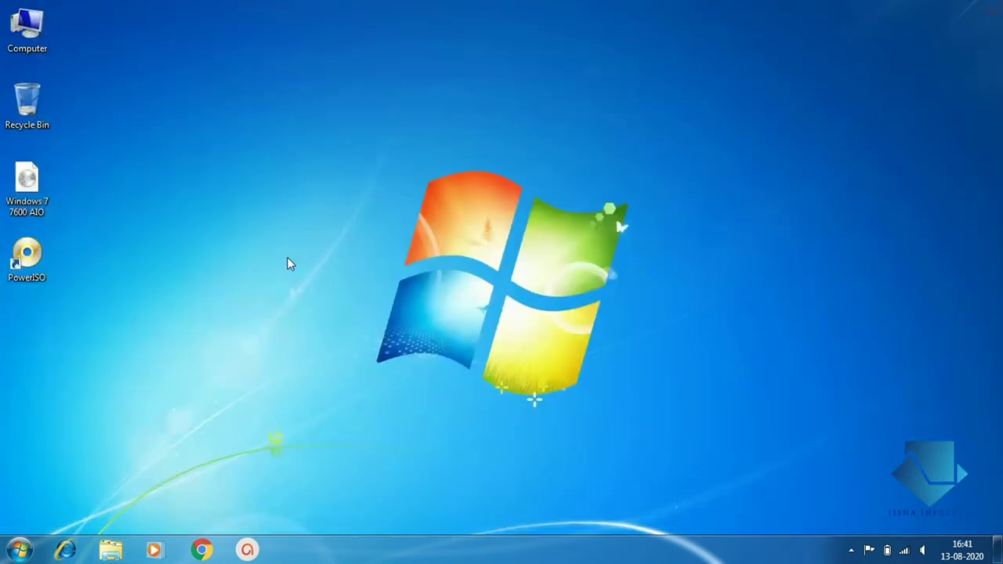
Step: Launch PowerISO unregistered from the desktop and open its Create bootable USB drive tool as administrator
double_click(31, 257)
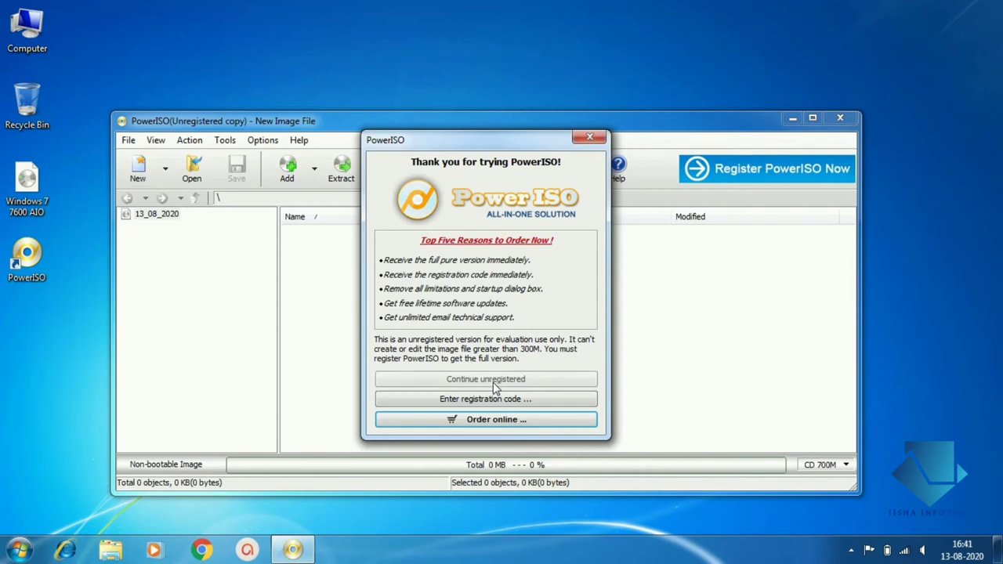
left_click(493, 383)
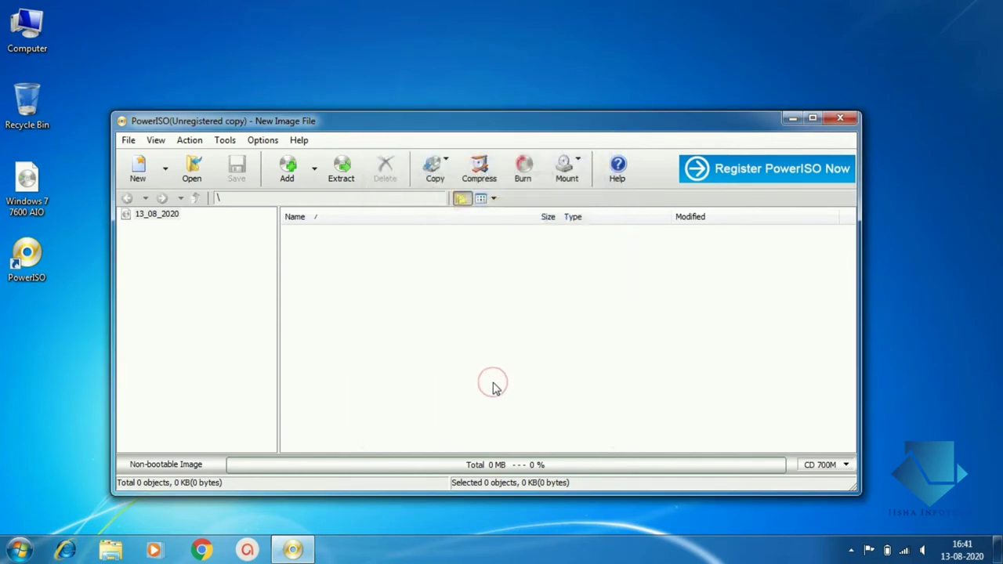
left_click(225, 141)
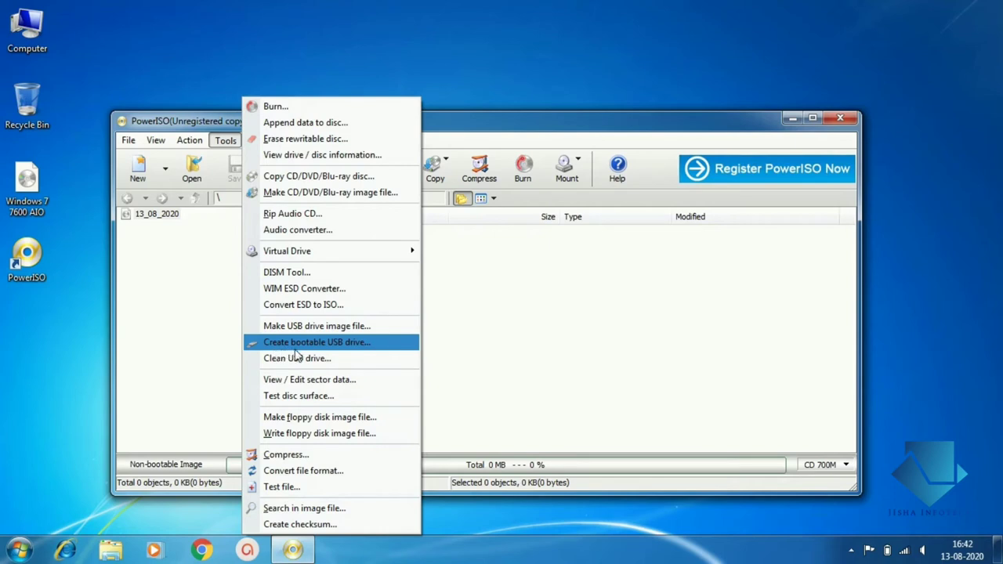
left_click(346, 342)
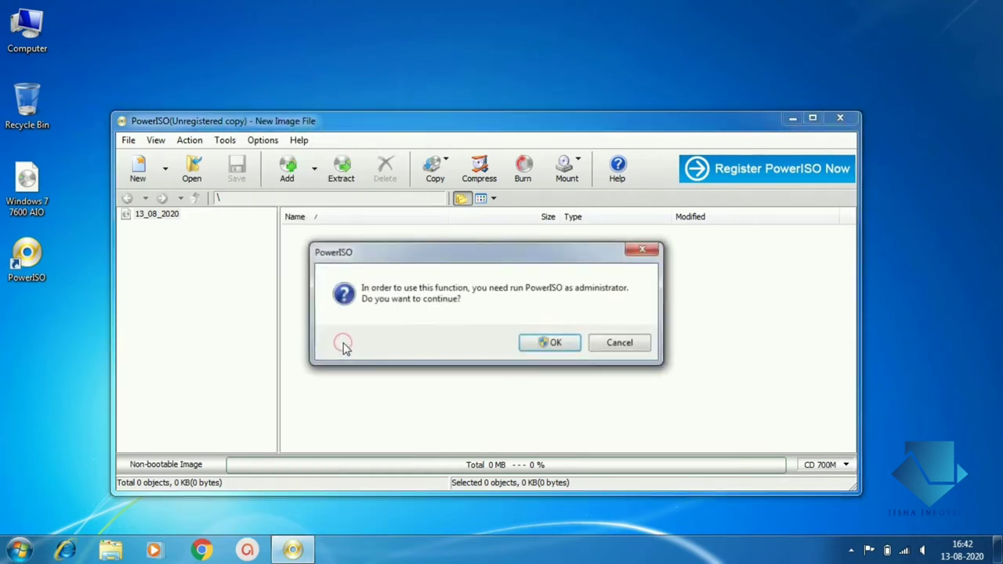
left_click(542, 346)
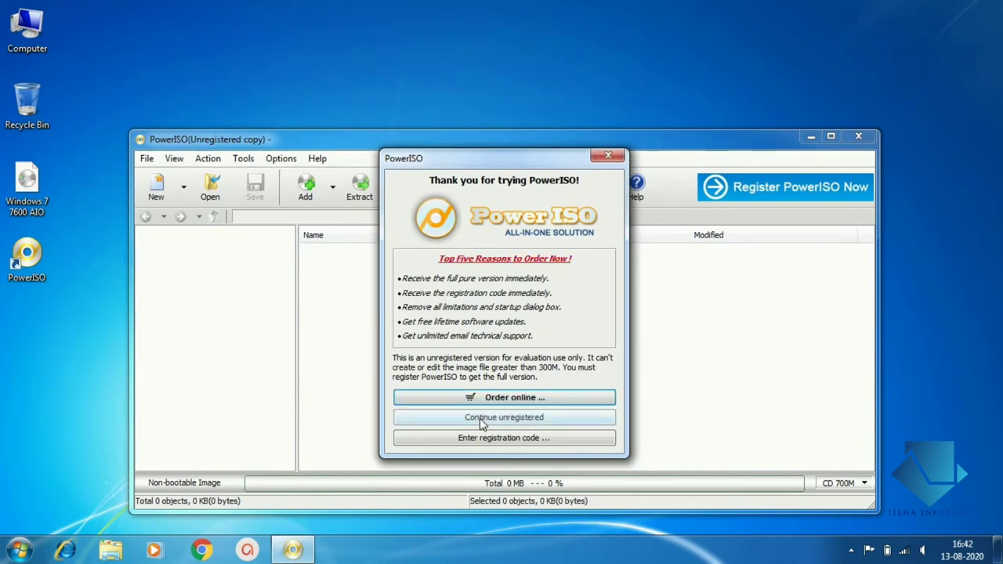
left_click(537, 421)
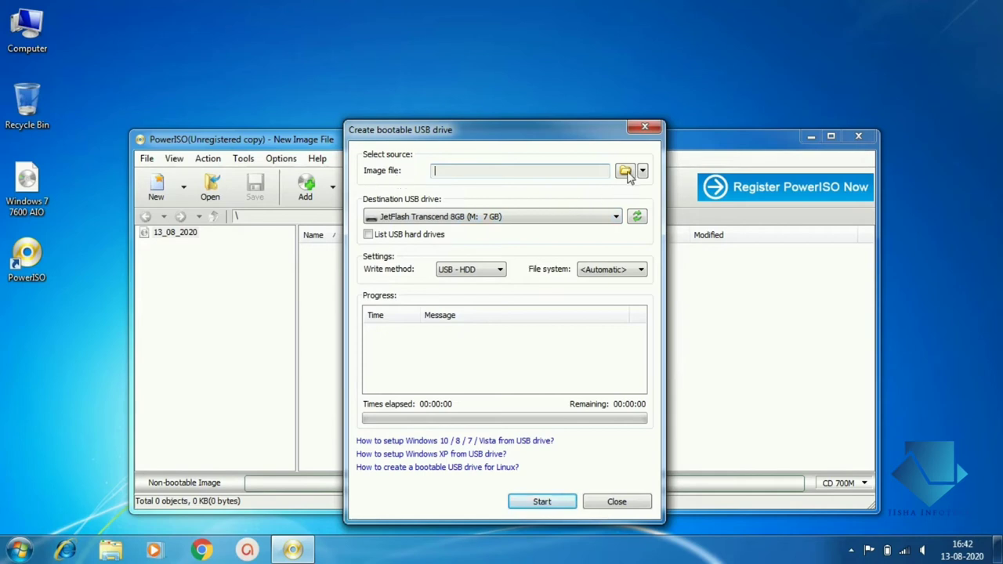
Step: Load the Windows 7 7600 AIO image from the desktop as the source, keeping JetFlash Transcend 8GB (M:) as the destination drive
double_click(28, 188)
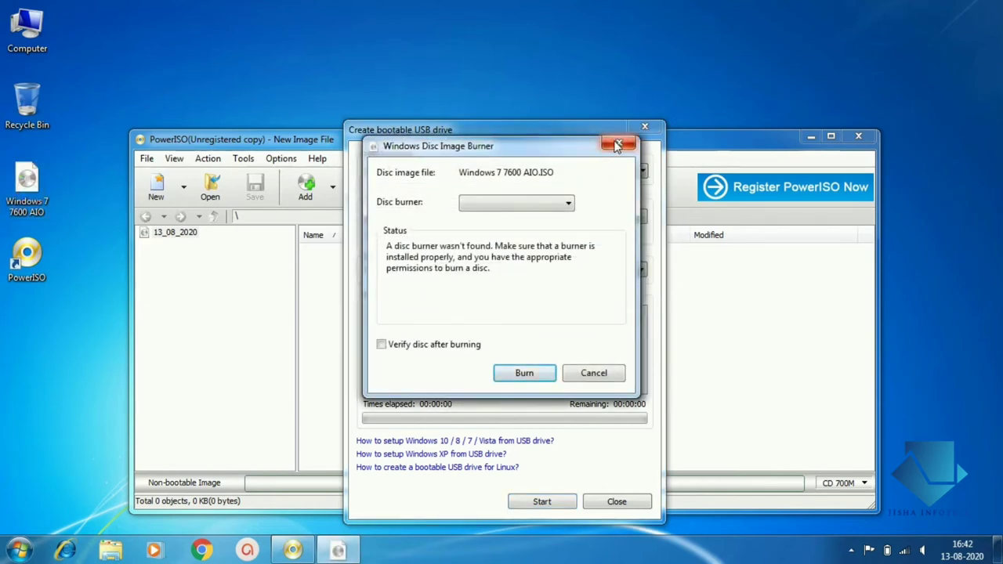
left_click(618, 142)
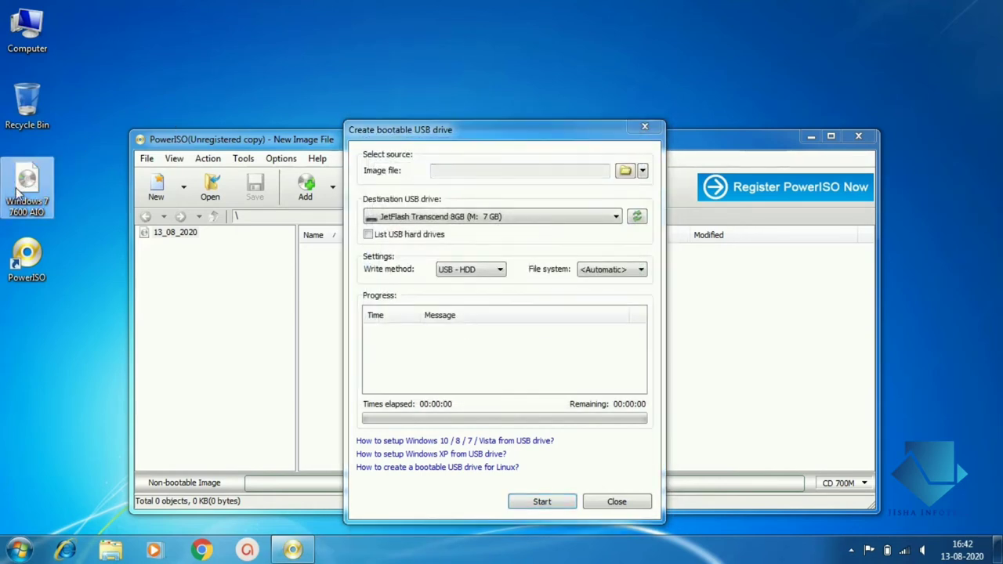
left_click(625, 171)
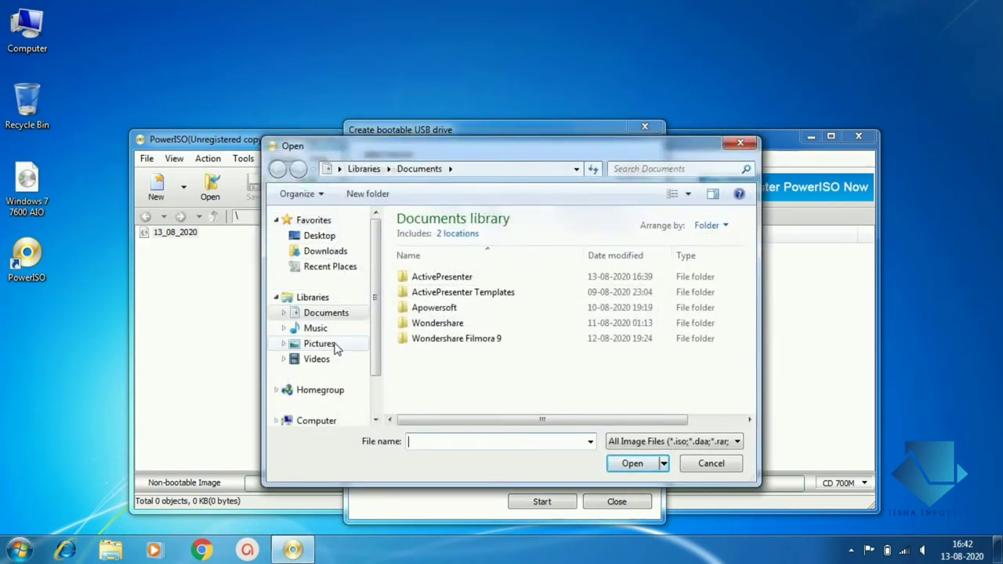
left_click(333, 237)
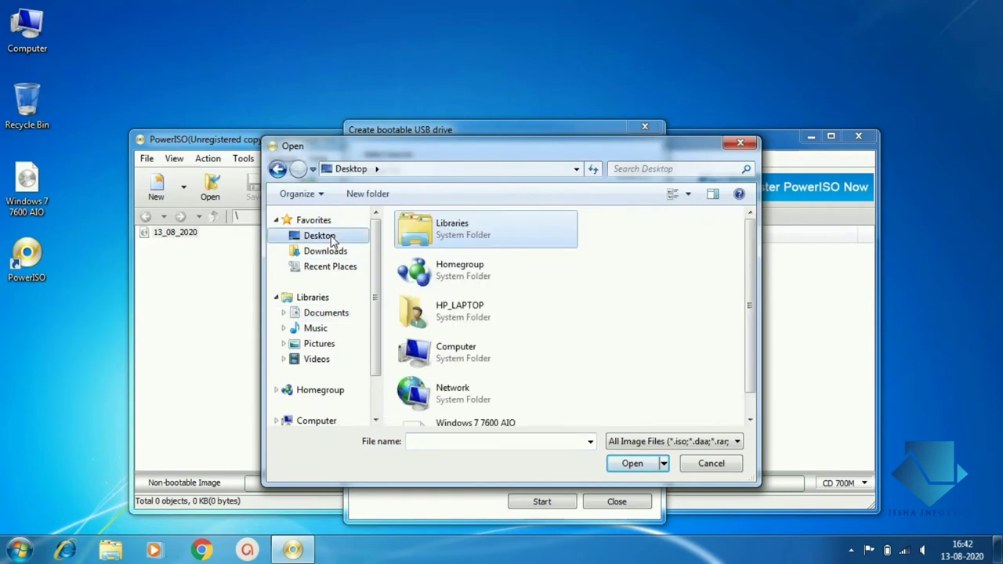
scroll(753, 291, "down", 1)
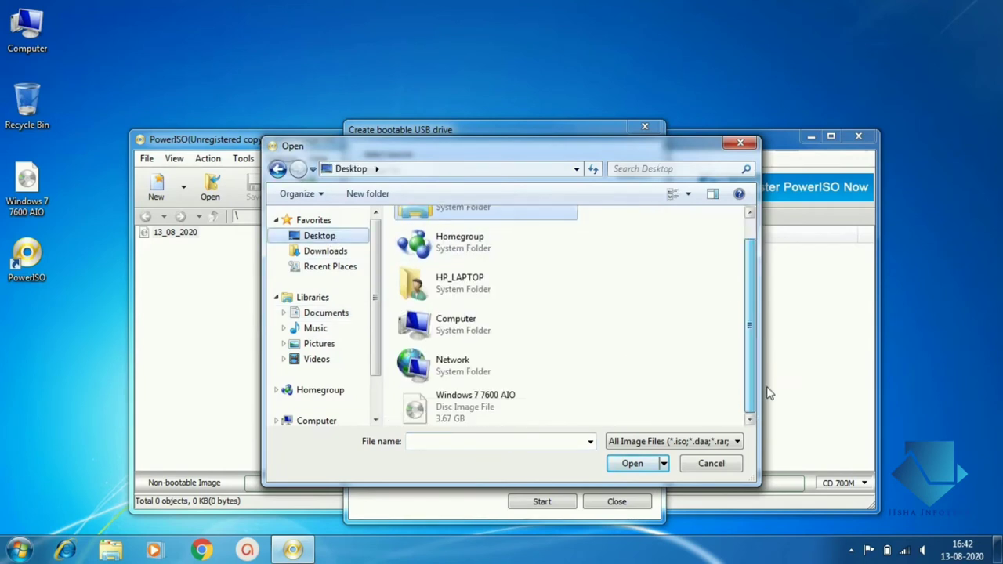
left_click(476, 409)
left_click(631, 462)
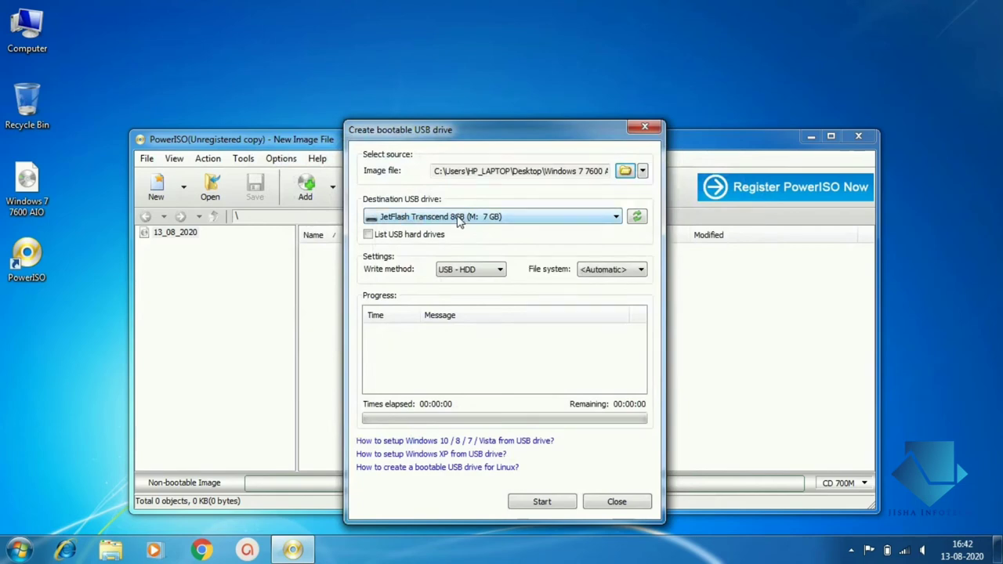
left_click(458, 217)
left_click(455, 218)
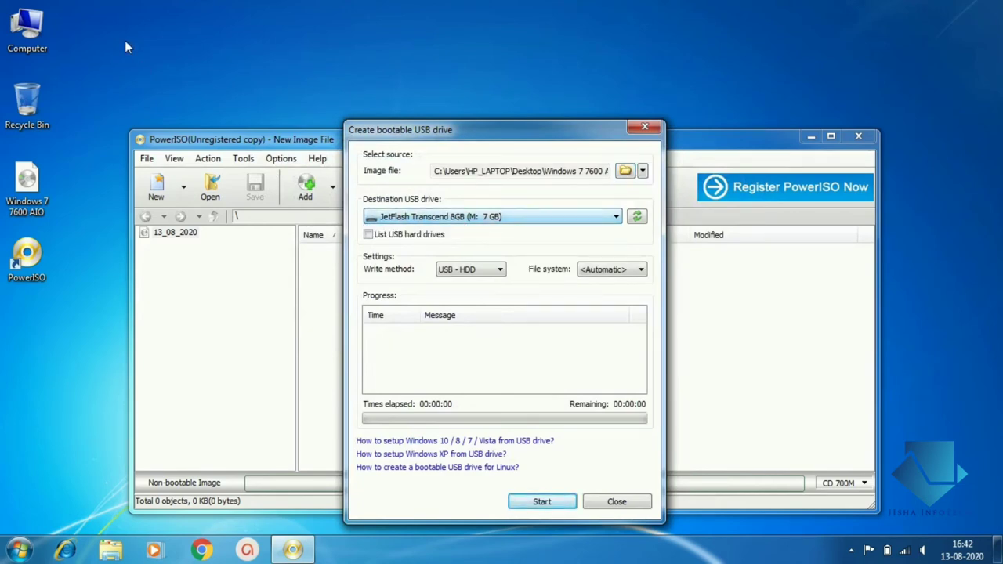
Step: Check the USB drive in Computer and review the destination list, keeping JetFlash Transcend 8GB (M:) selected
double_click(26, 30)
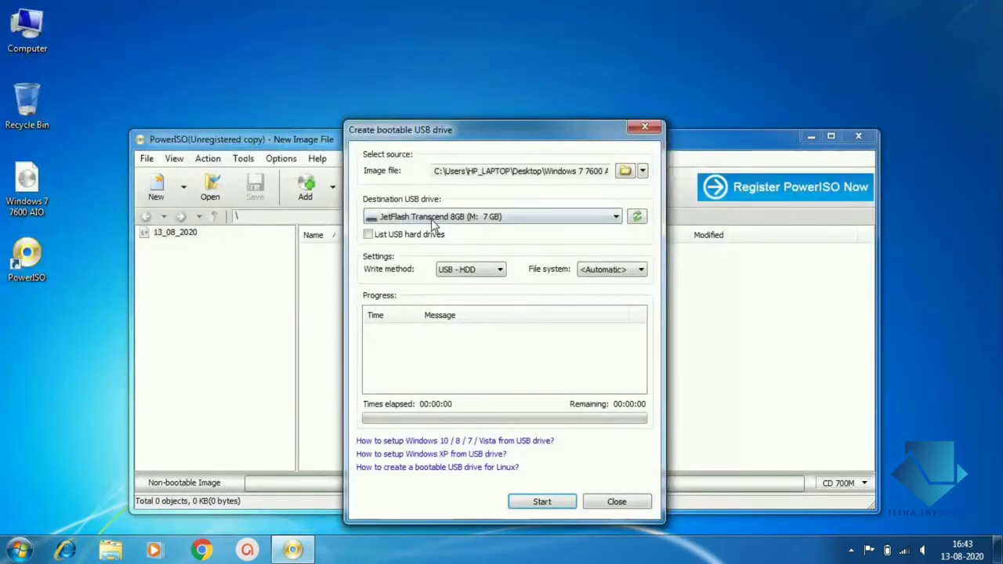
left_click(419, 235)
left_click(437, 220)
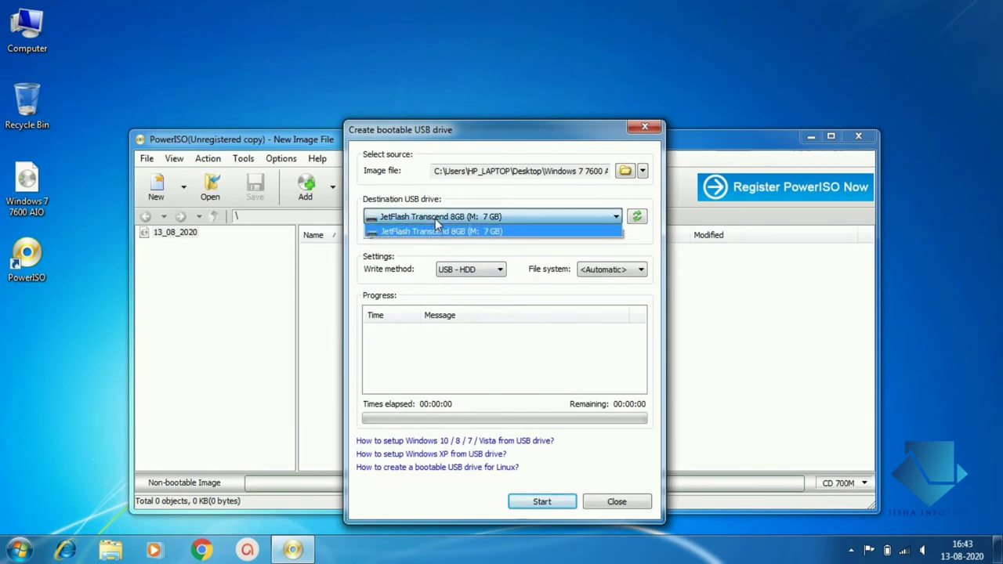
left_click(436, 219)
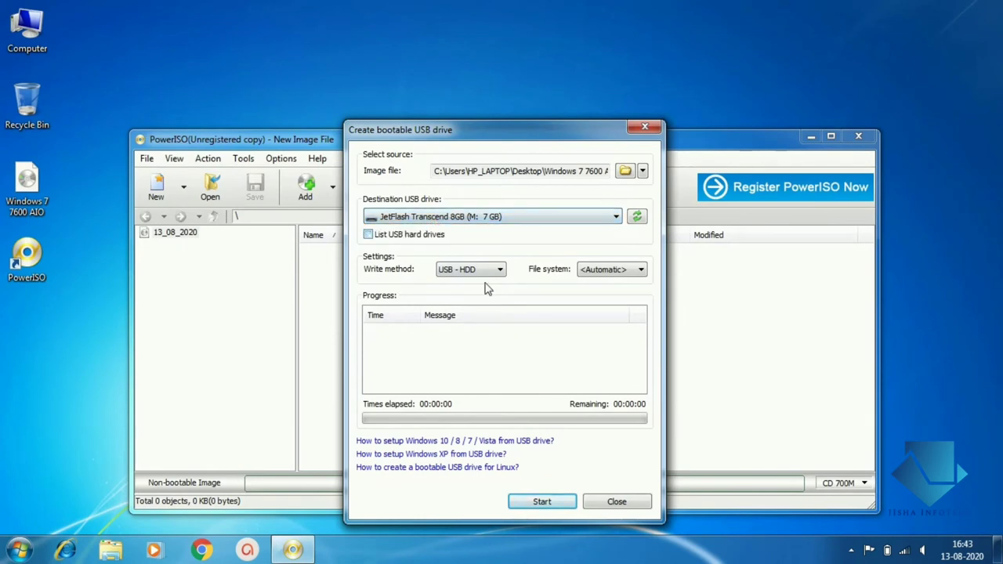
Step: Write the image to the USB drive using USB-HDD and the automatic file system, accept overwriting all its data, and close PowerISO when finished
left_click(540, 503)
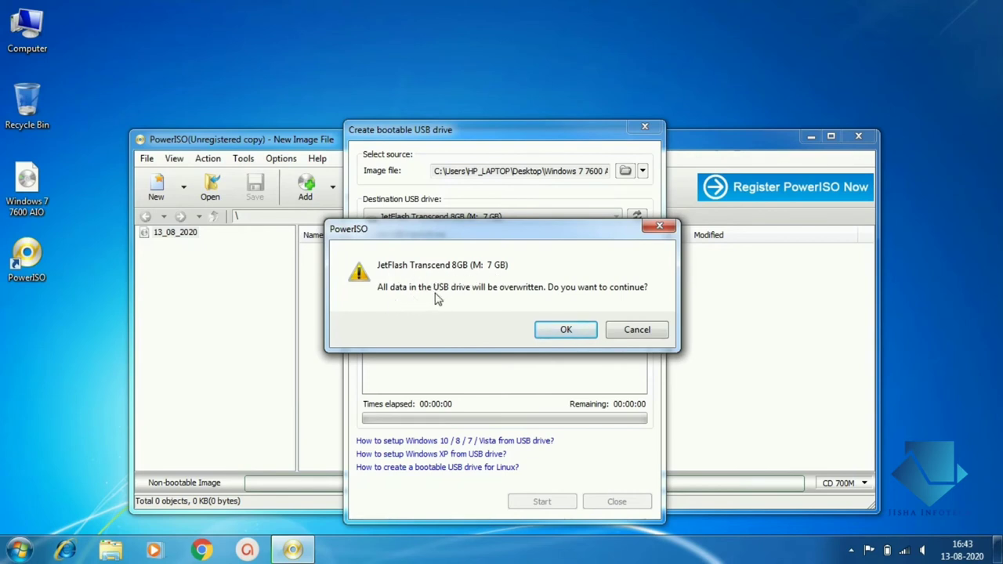
left_click(564, 329)
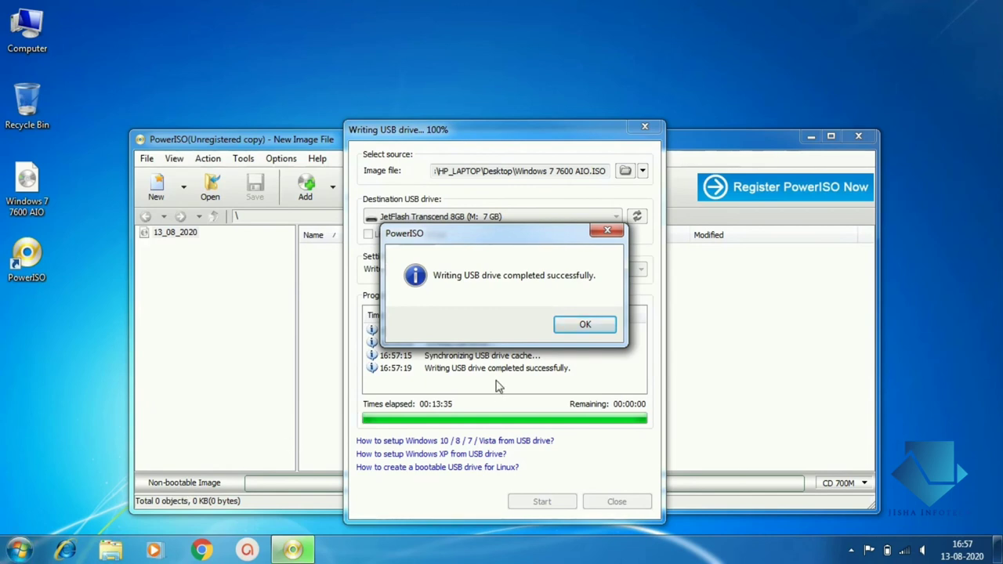
left_click(587, 324)
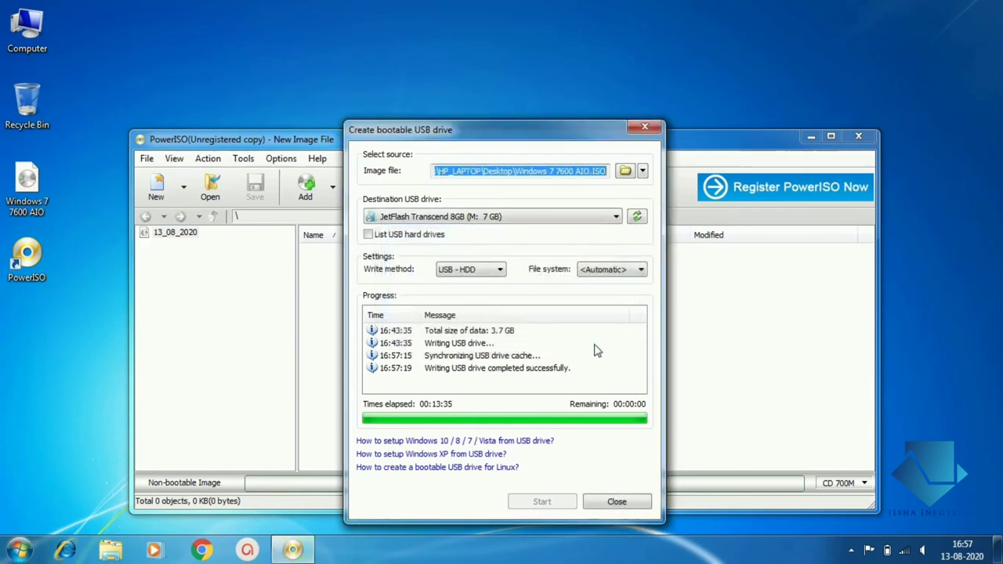
left_click(618, 503)
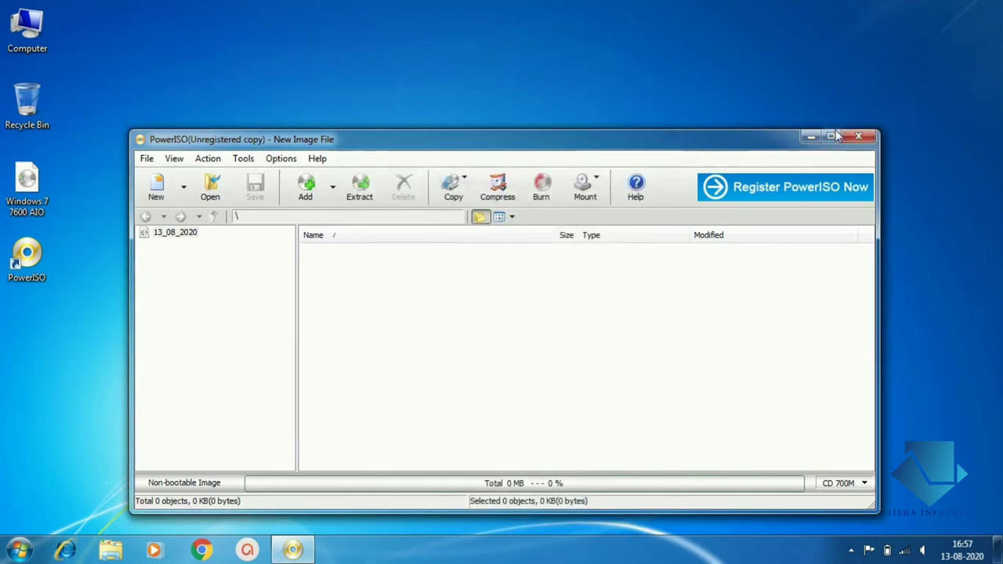
left_click(859, 140)
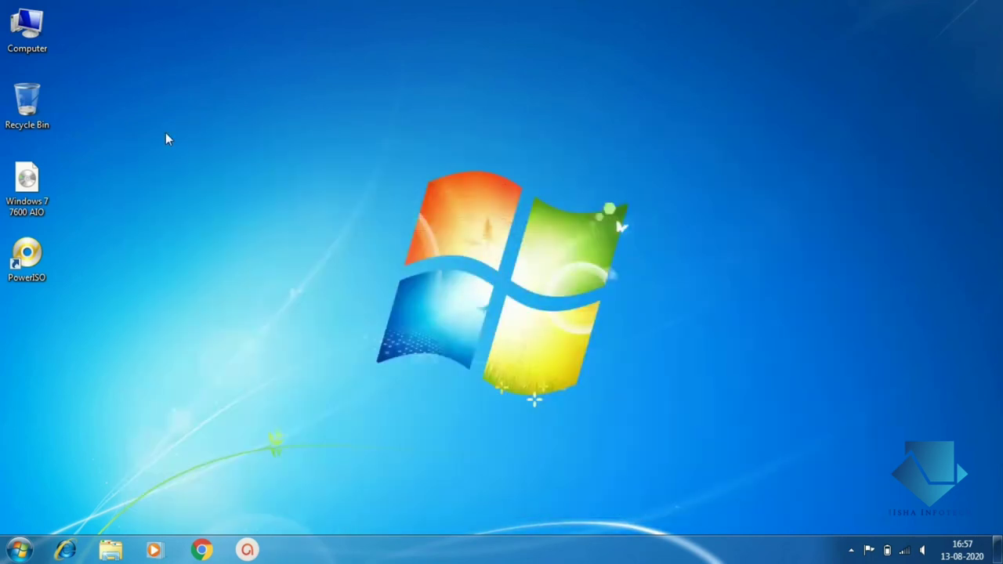
Step: Refresh the desktop and examine the files on the WIN7_7600AI (M:) drive, returning to the Computer overview
right_click(165, 139)
left_click(199, 180)
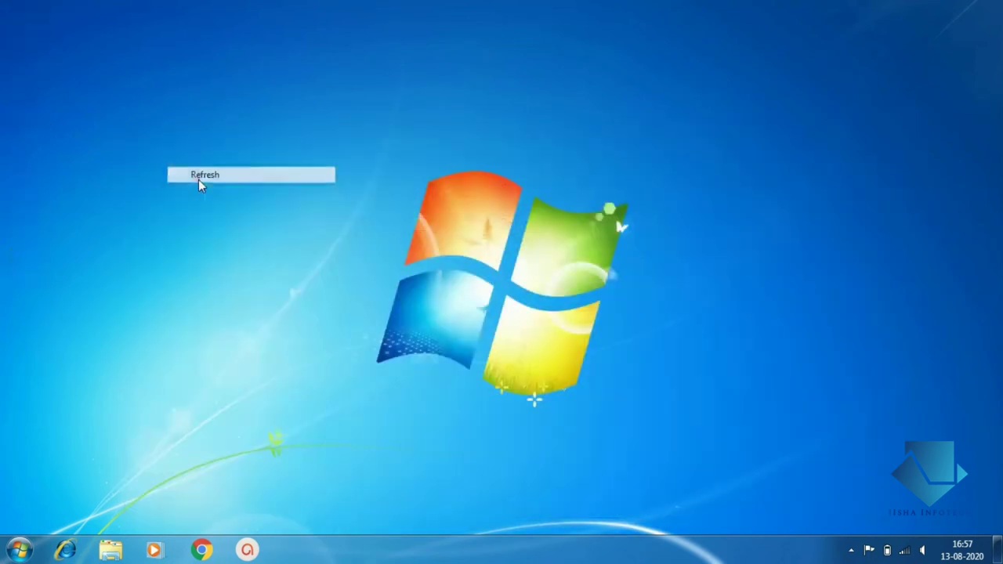
double_click(26, 34)
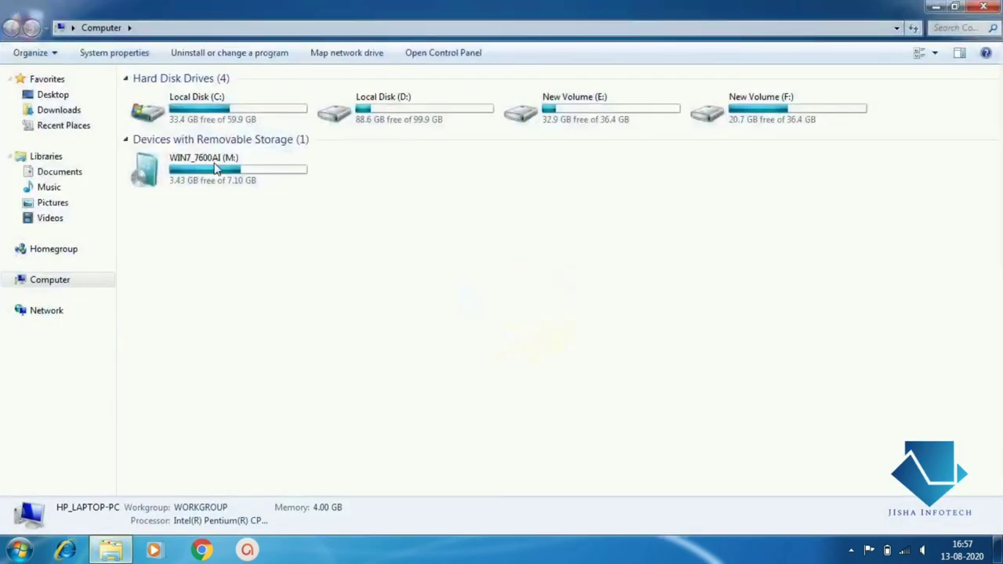
double_click(185, 163)
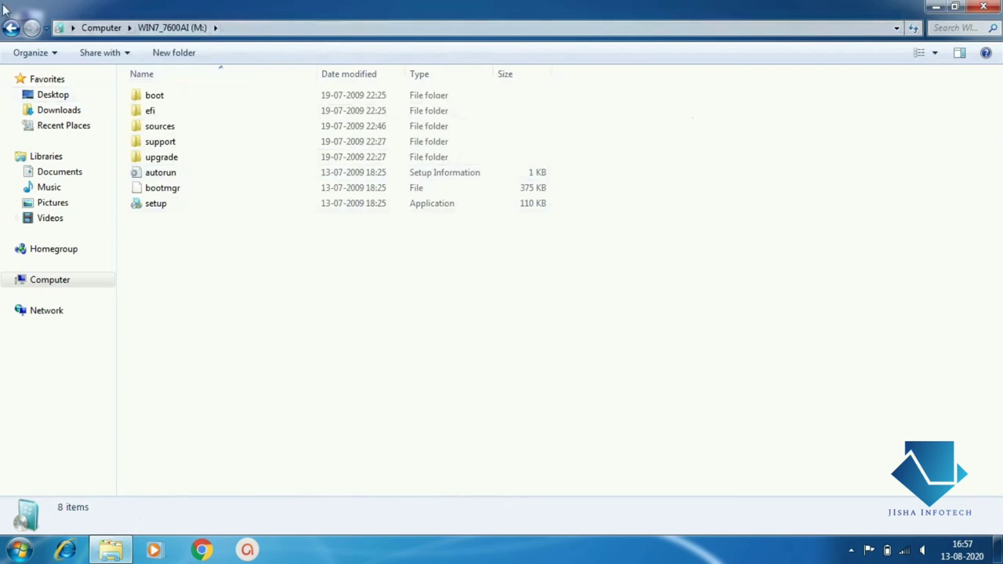
left_click(11, 29)
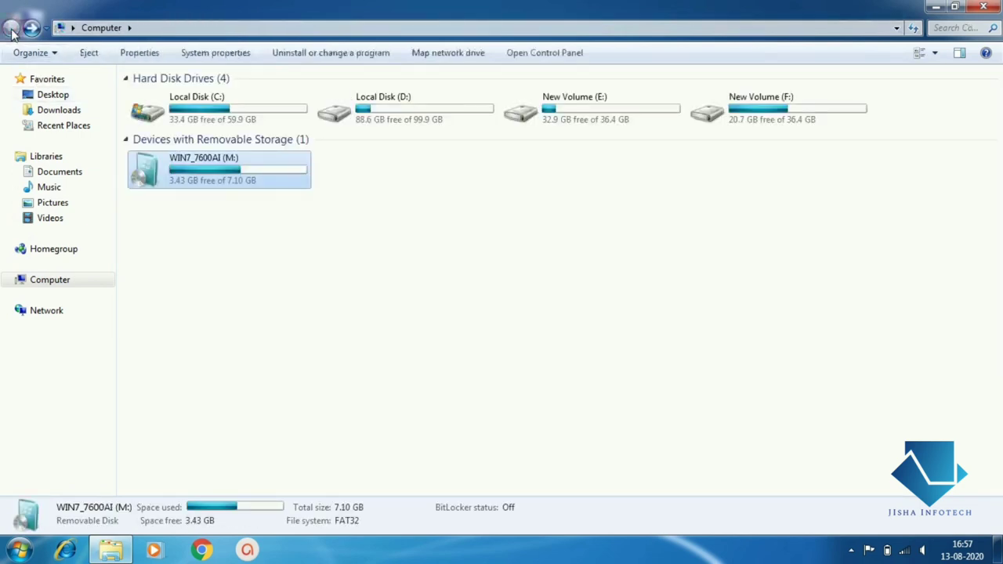